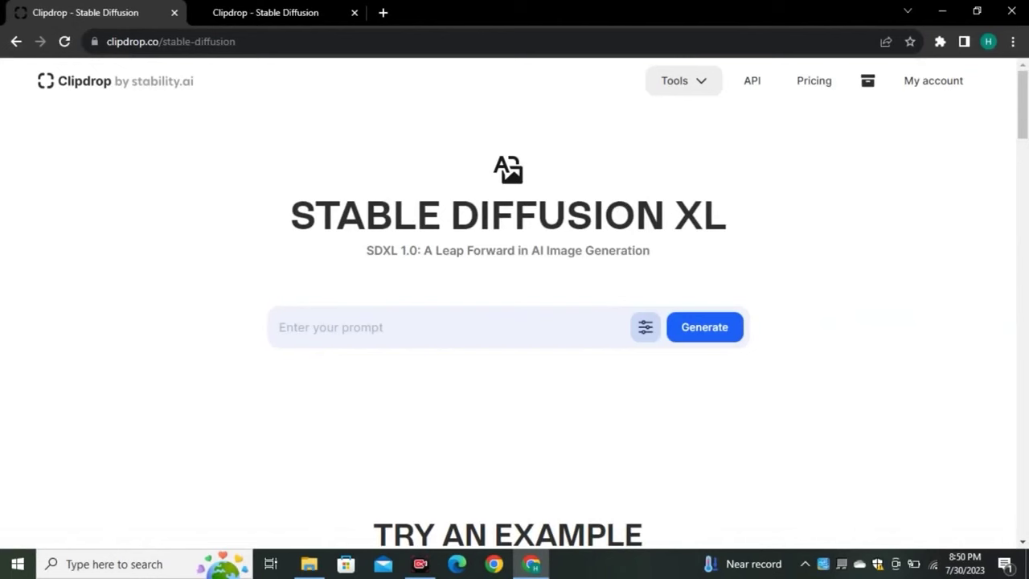
- Generate Widescreen (16:9) images from the prompt "A surprised Cartoon image , disney style" and select the result showing the smiling boy
{"action": "left_click", "coordinate": [282, 327]}
{"action": "type", "text": "A surprised Cartoon image , disney style"}
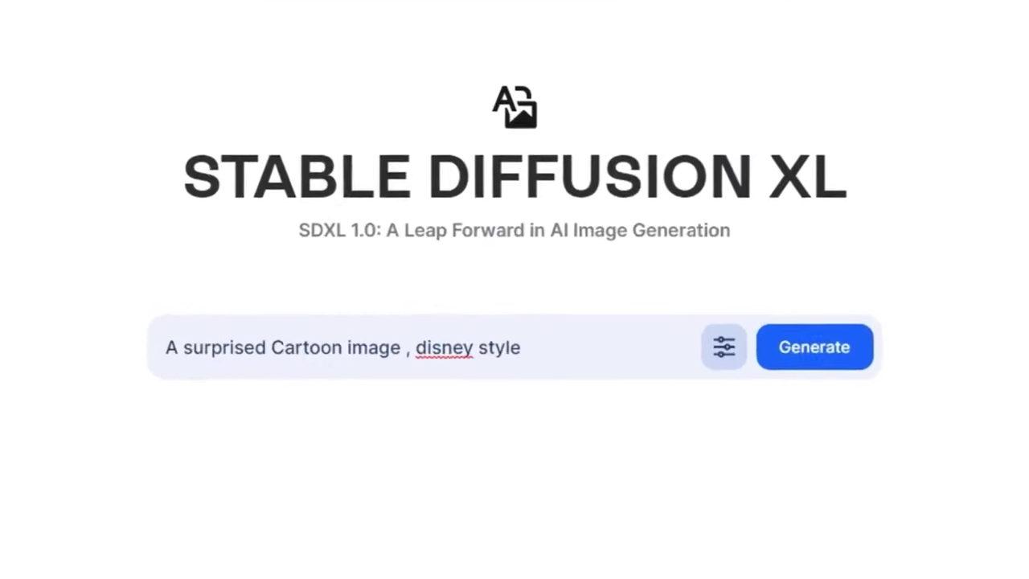
{"action": "left_click_drag", "start_coordinate": [279, 327], "coordinate": [364, 327]}
{"action": "left_click_drag", "start_coordinate": [292, 348], "coordinate": [473, 347]}
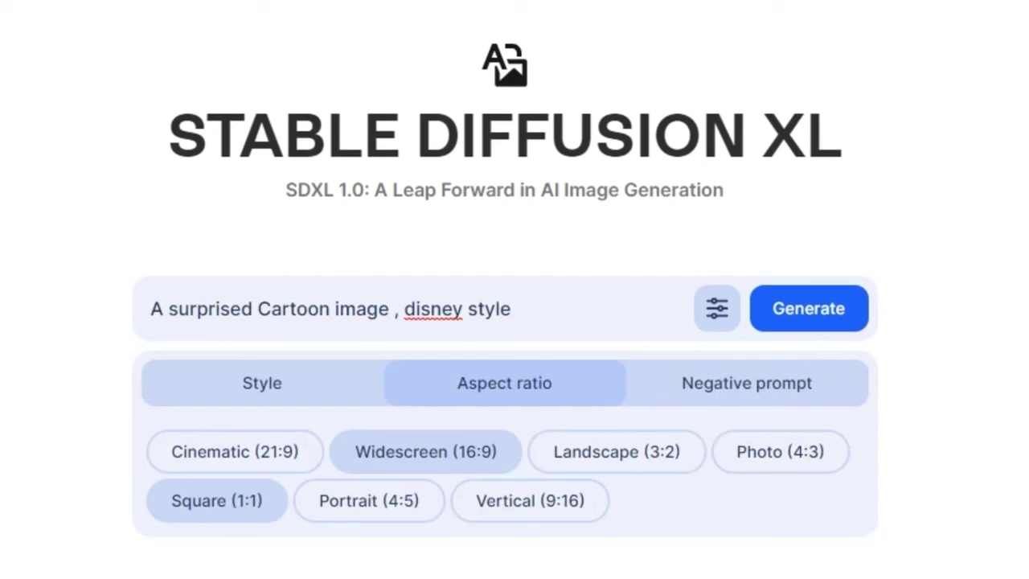
{"action": "left_click", "coordinate": [426, 452]}
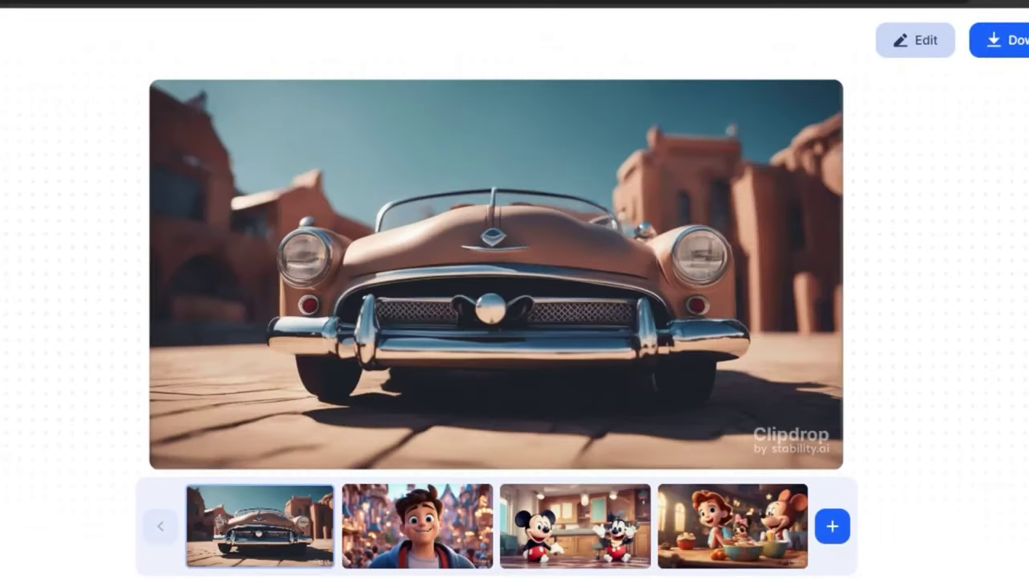
{"action": "left_click", "coordinate": [417, 526]}
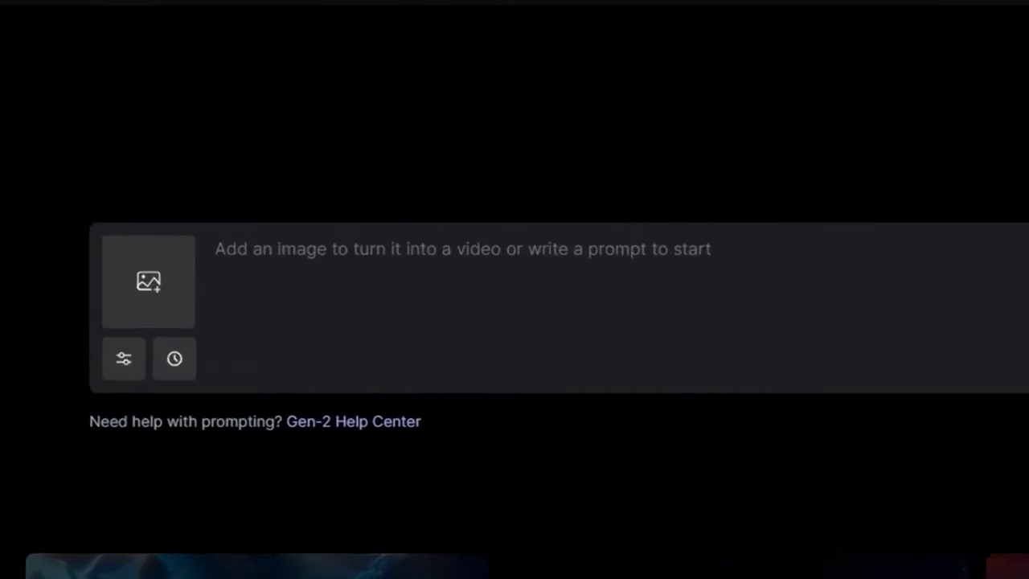
- In Runway Gen-2, upload the image d0591a56-4bc5-4eec-983a-b93a1f2f93fb from Downloads as the video prompt and play the generated clip
{"action": "left_click", "coordinate": [148, 281]}
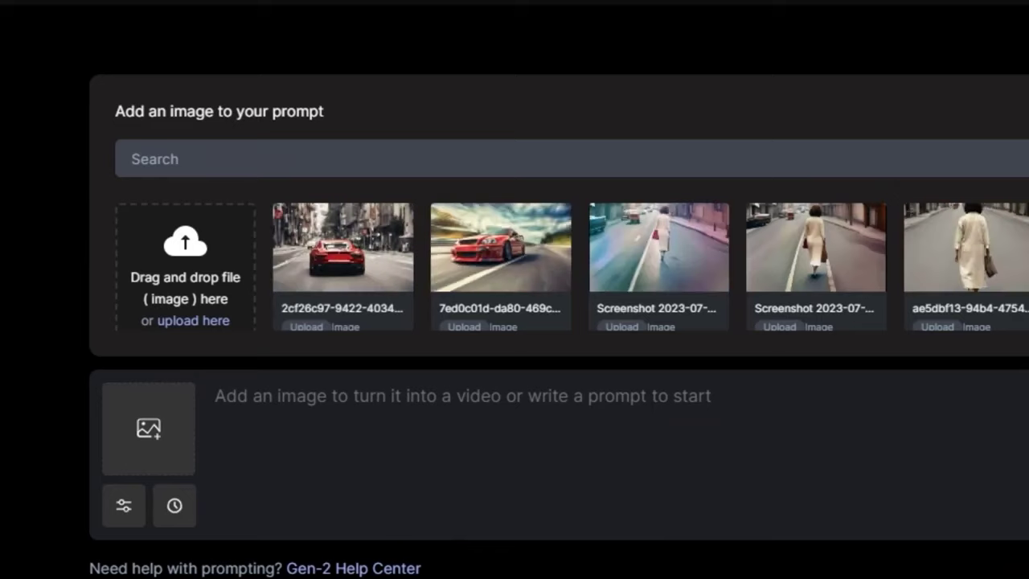
{"action": "left_click", "coordinate": [193, 321]}
{"action": "left_click", "coordinate": [314, 165]}
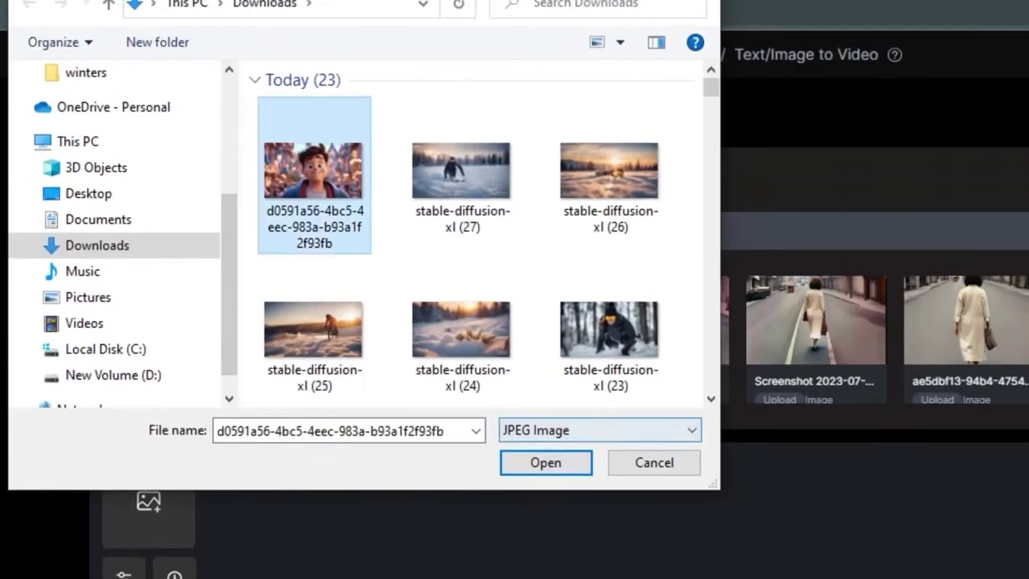
{"action": "left_click", "coordinate": [545, 462]}
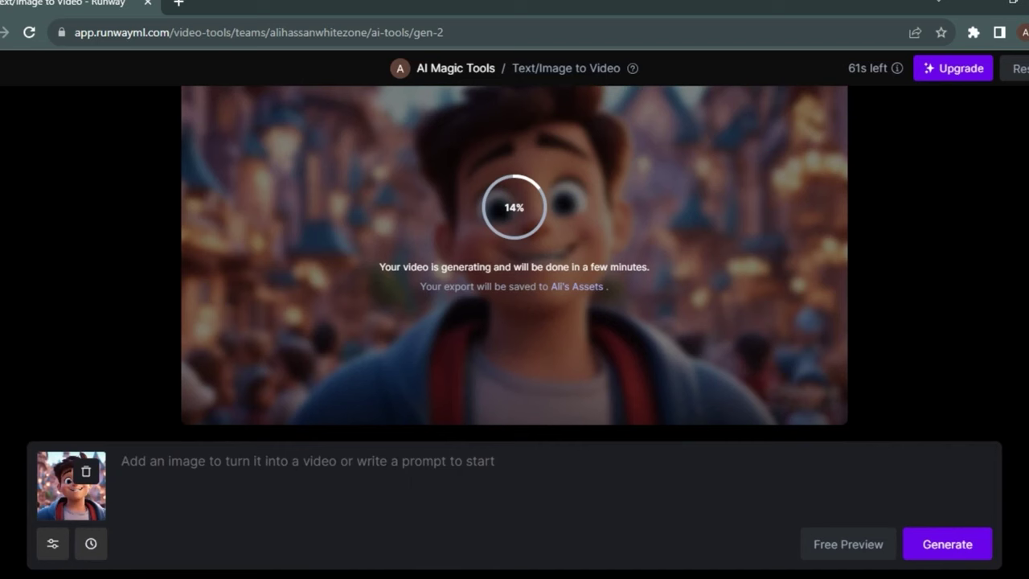
{"action": "scroll", "coordinate": [515, 266], "scroll_direction": "up", "scroll_amount": 1}
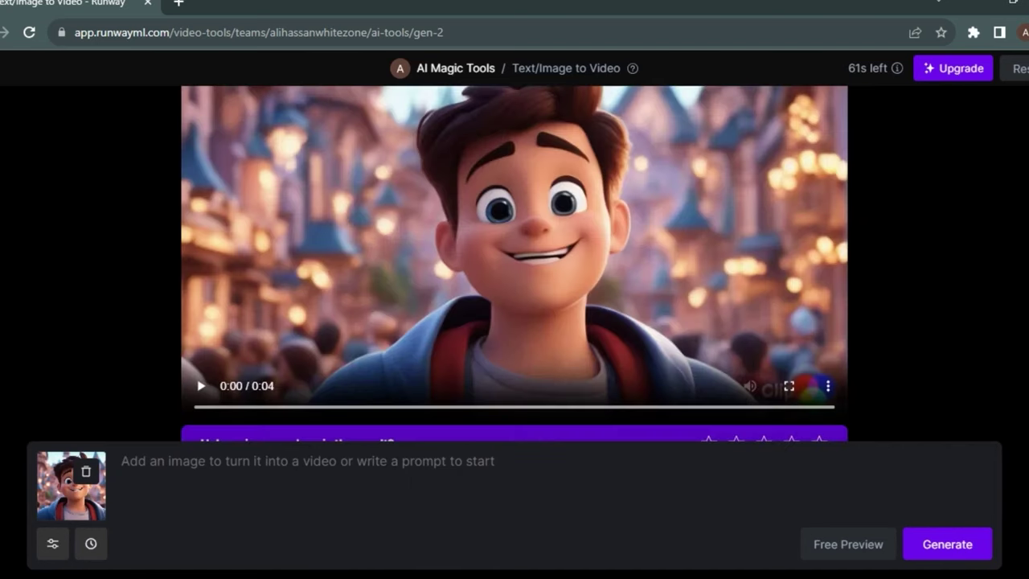
{"action": "left_click", "coordinate": [200, 386]}
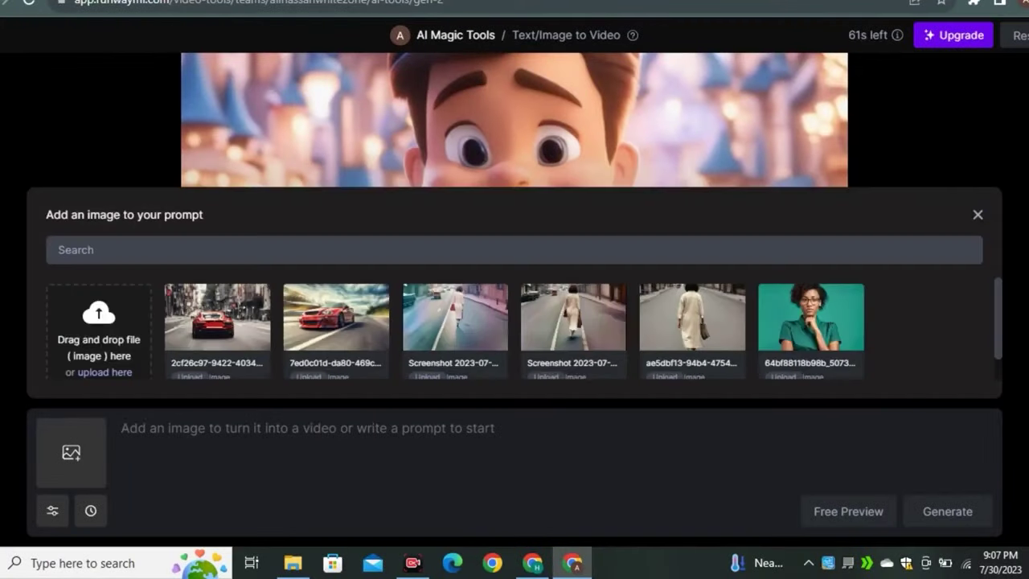
{"action": "key", "text": "ctrl+v"}
{"action": "left_click", "coordinate": [104, 372]}
{"action": "left_click", "coordinate": [188, 115]}
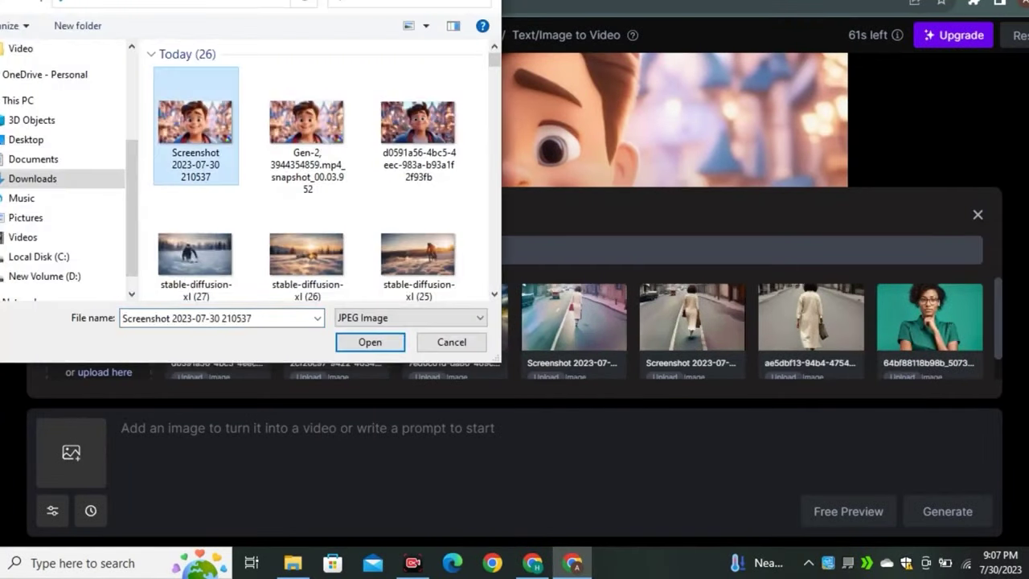
{"action": "left_click", "coordinate": [369, 344]}
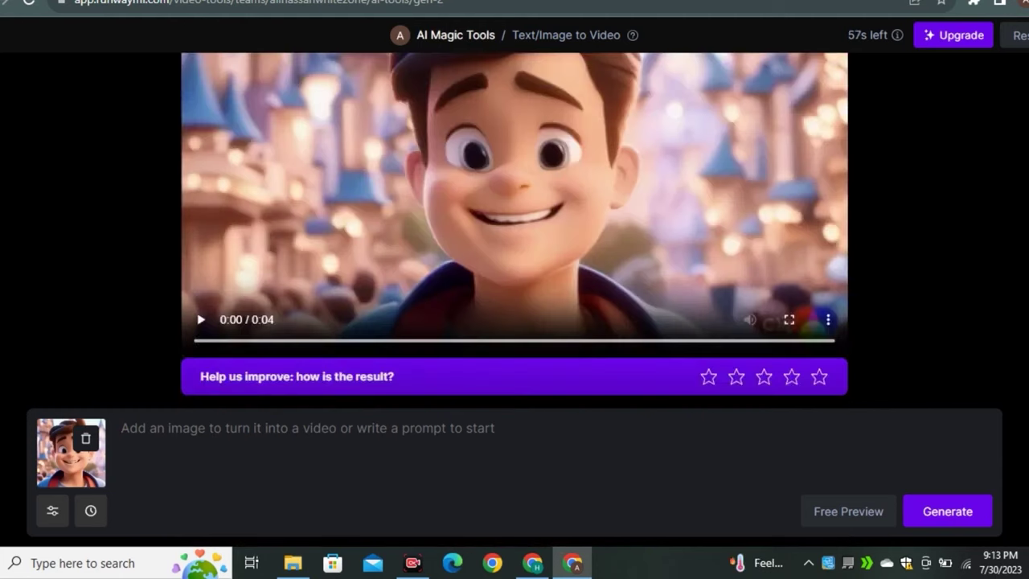
- Look over the newly generated Gen-2 video of the boy and play it
{"action": "scroll", "coordinate": [514, 229], "scroll_direction": "up", "scroll_amount": 1}
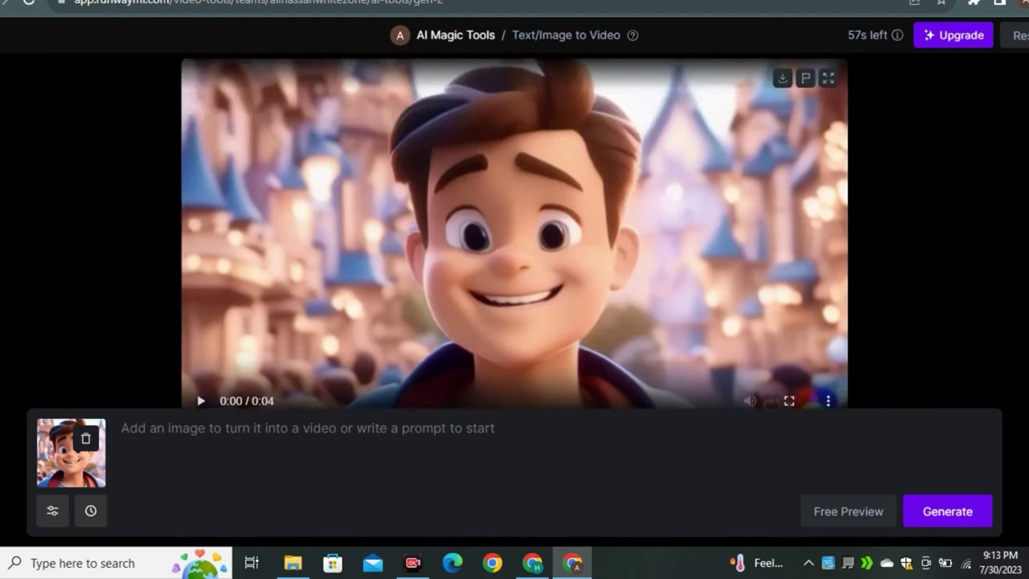
{"action": "scroll", "coordinate": [514, 229], "scroll_direction": "down", "scroll_amount": 2}
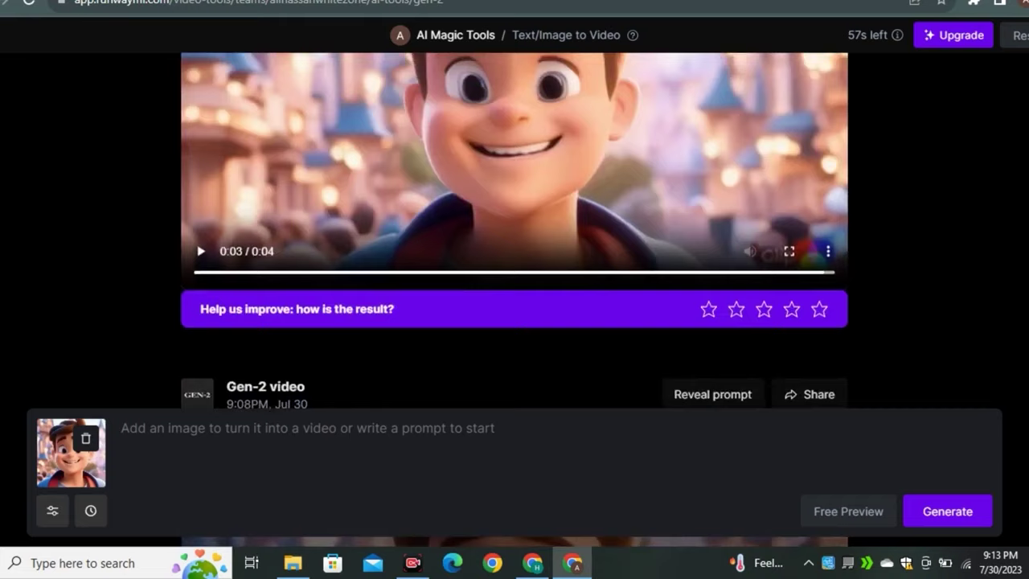
{"action": "scroll", "coordinate": [514, 230], "scroll_direction": "up", "scroll_amount": 2}
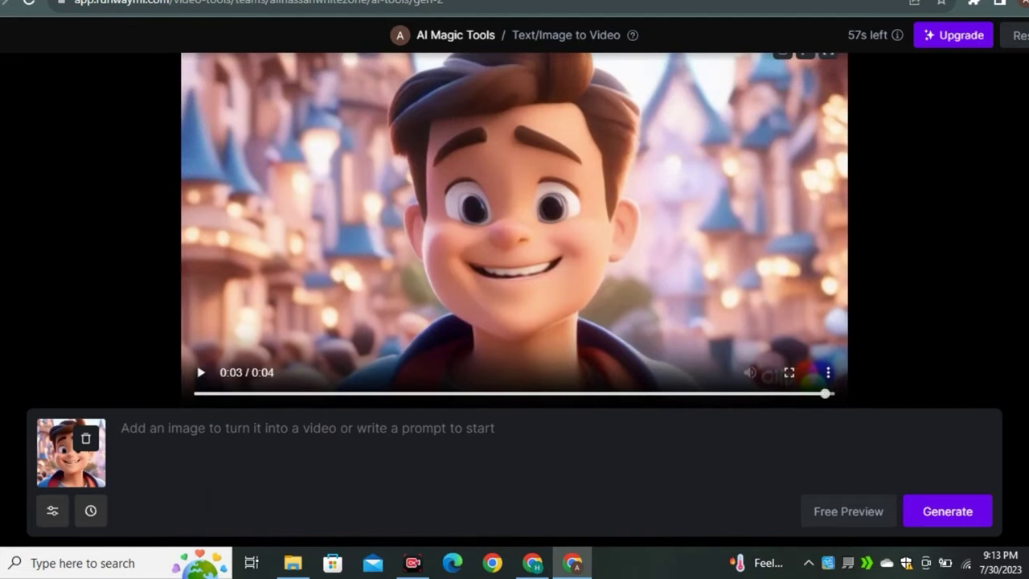
{"action": "scroll", "coordinate": [514, 229], "scroll_direction": "down", "scroll_amount": 1}
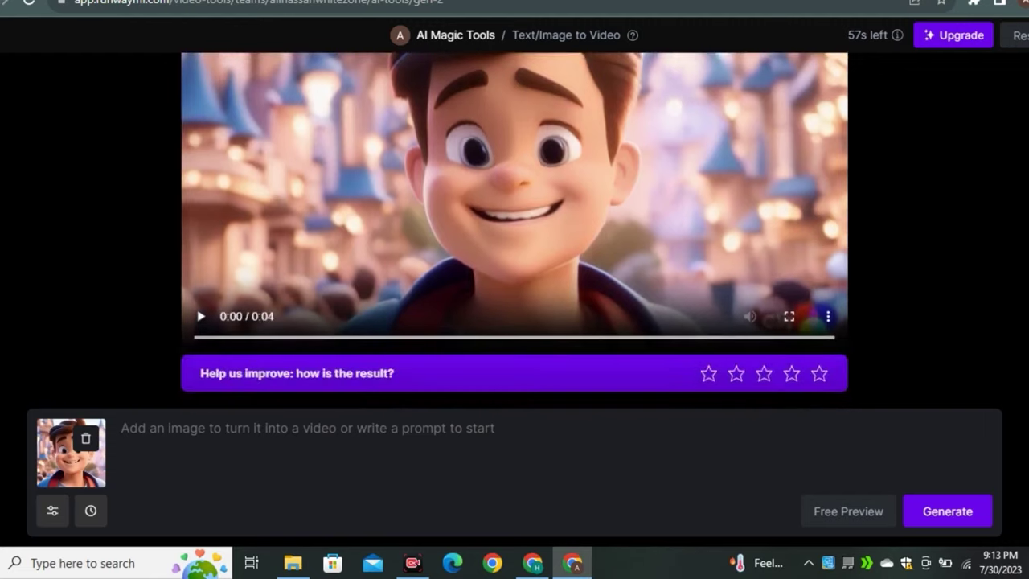
{"action": "left_click", "coordinate": [201, 316]}
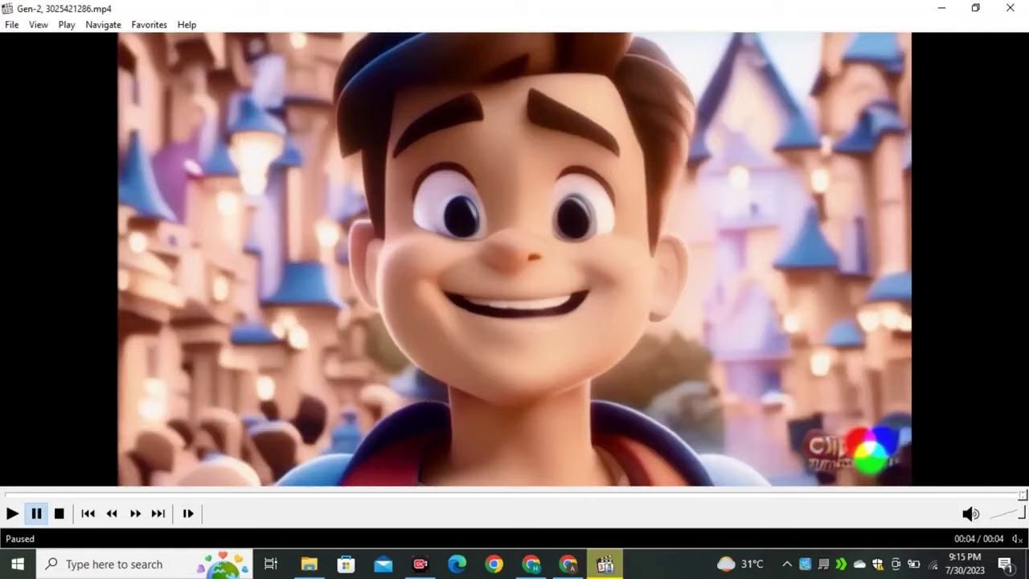
- Capture the paused last frame of Gen-2, 3025421286.mp4 in the media player as a rectangular screenshot, and look through the generated videos in Runway
{"action": "key", "text": "super+shift+s"}
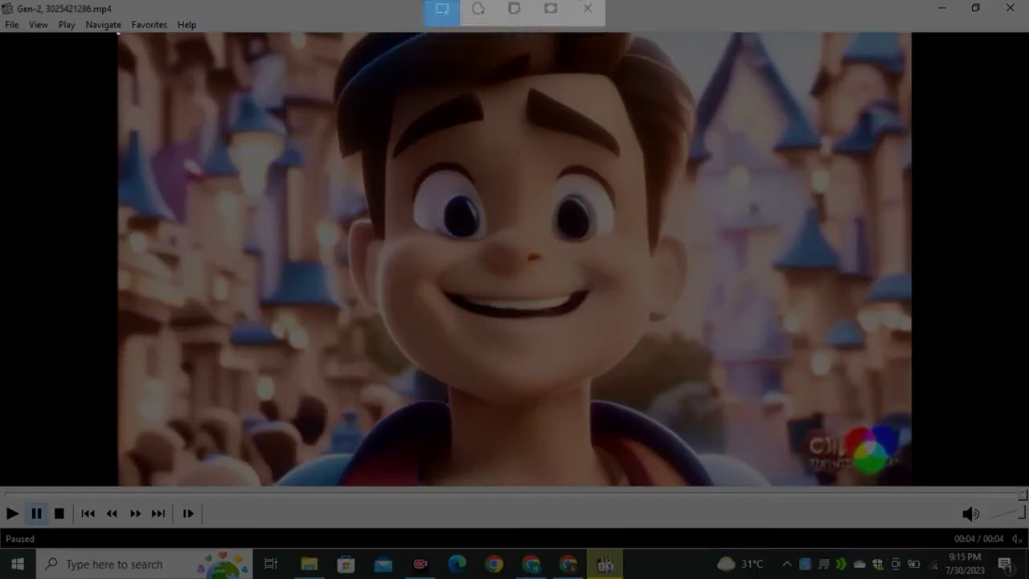
{"action": "mouse_move", "coordinate": [118, 33]}
{"action": "left_mouse_down"}
{"action": "mouse_move", "coordinate": [914, 126]}
{"action": "mouse_move", "coordinate": [915, 485]}
{"action": "left_mouse_up"}
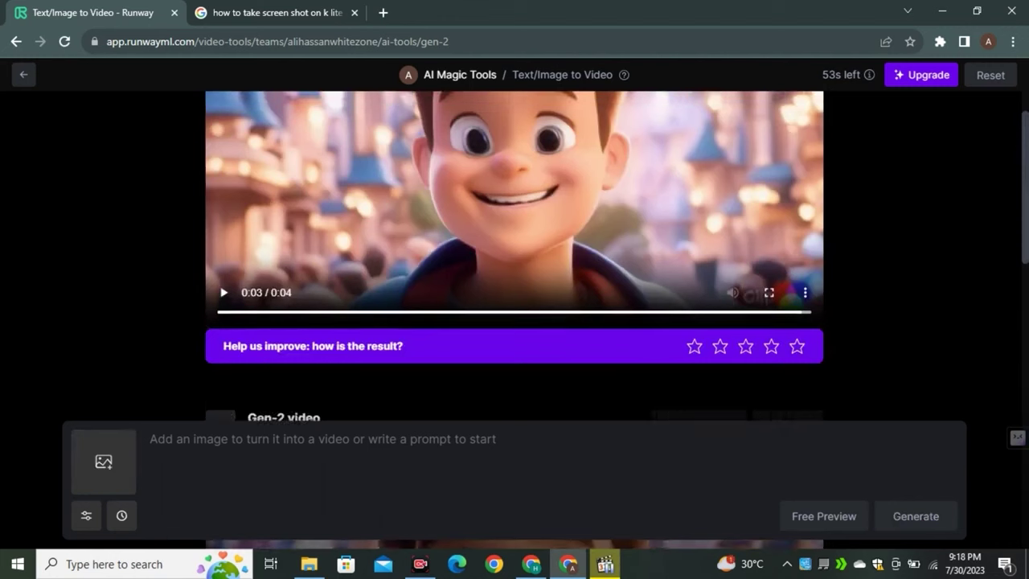
{"action": "scroll", "coordinate": [514, 257], "scroll_direction": "down", "scroll_amount": 4}
{"action": "scroll", "coordinate": [515, 257], "scroll_direction": "up", "scroll_amount": 4}
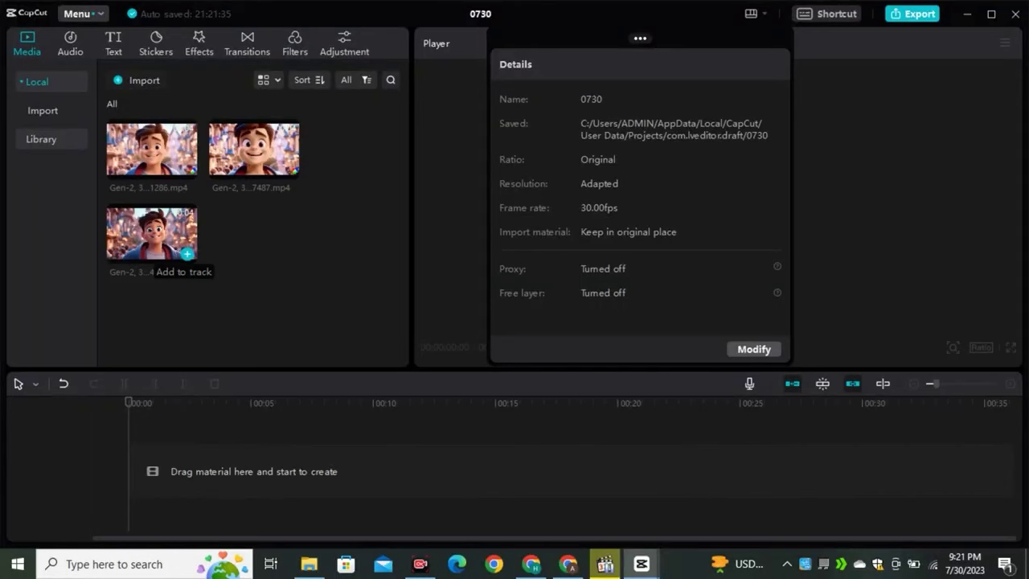
{"action": "left_click", "coordinate": [186, 254]}
{"action": "left_click", "coordinate": [289, 170]}
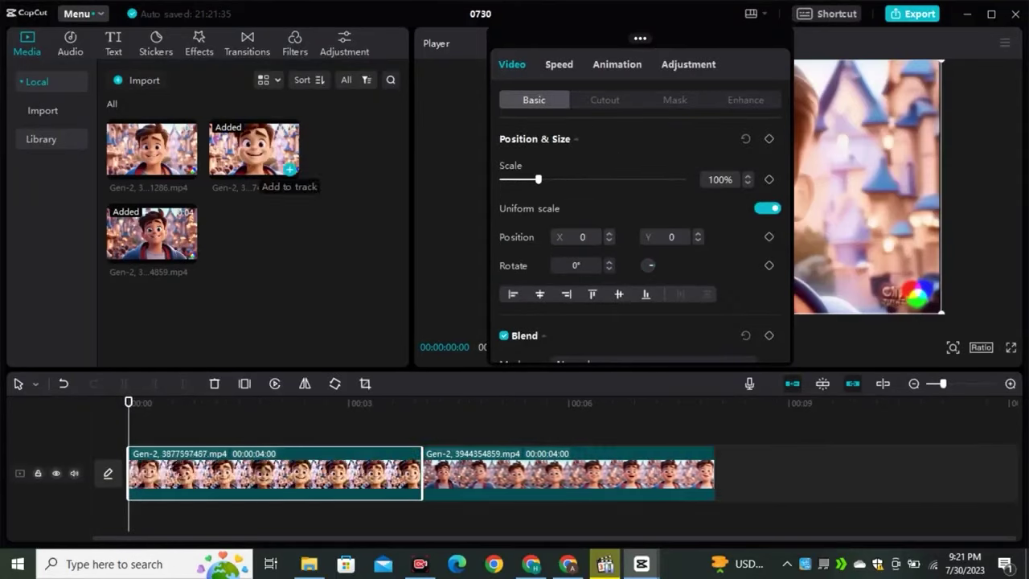
{"action": "left_click_drag", "start_coordinate": [273, 474], "coordinate": [578, 474]}
{"action": "left_click_drag", "start_coordinate": [151, 151], "coordinate": [756, 475]}
{"action": "left_click_drag", "start_coordinate": [639, 37], "coordinate": [242, 26]}
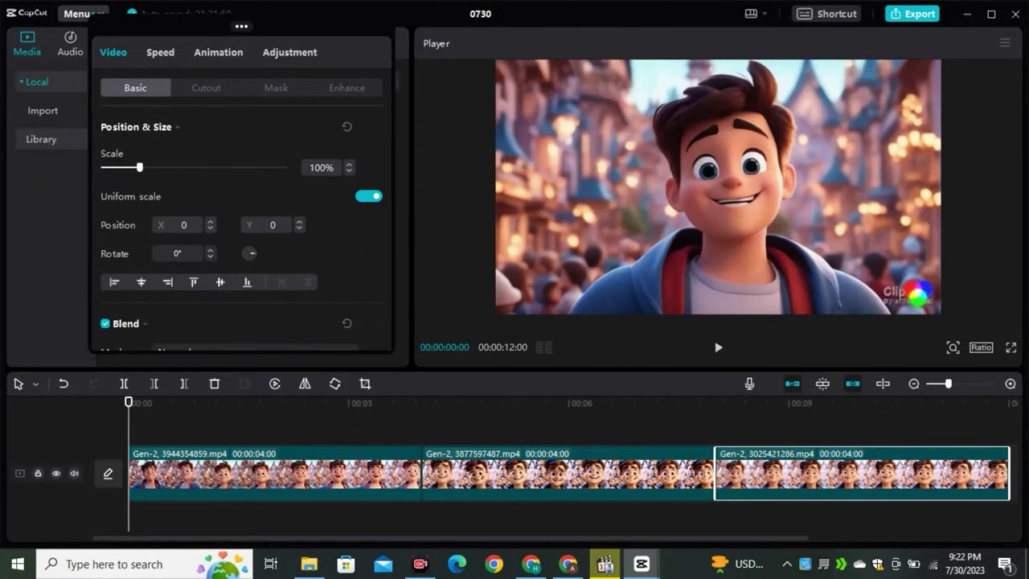
- Preview the sequence, move clip Gen-2, 3025421286.mp4 between the other two clips, and return the playhead to the start
{"action": "key", "text": "space"}
{"action": "key", "text": "space"}
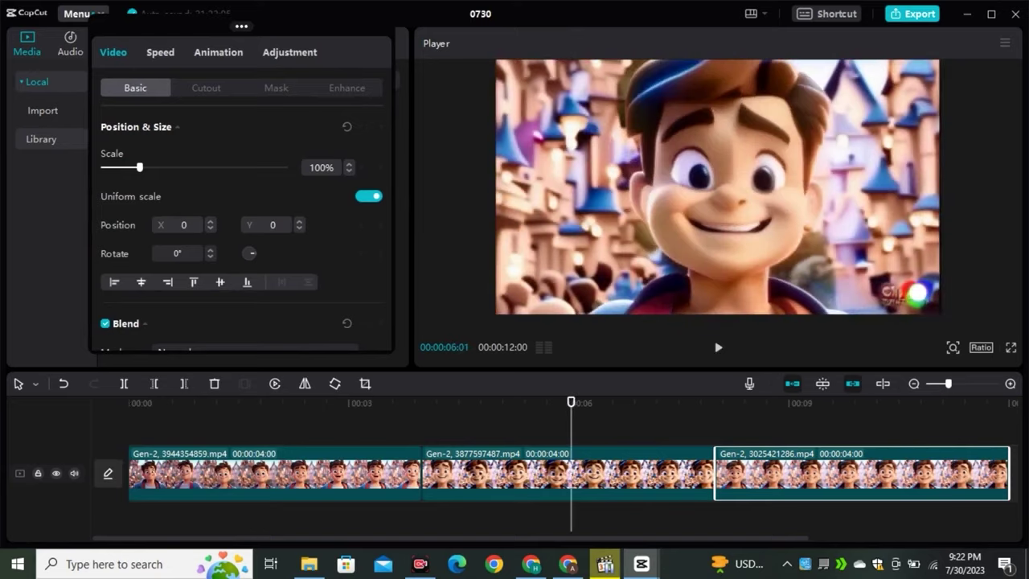
{"action": "left_click_drag", "start_coordinate": [860, 474], "coordinate": [570, 479]}
{"action": "key", "text": "Home"}
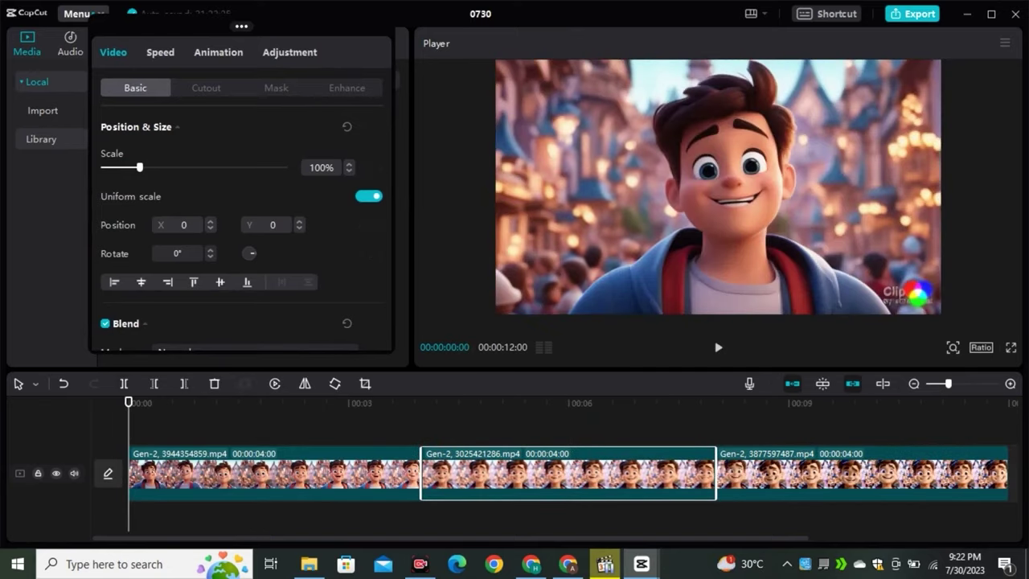
- Play back the assembled sequence and examine how the three clips flow into each other, especially the last clip
{"action": "left_click", "coordinate": [563, 519]}
{"action": "key", "text": "space"}
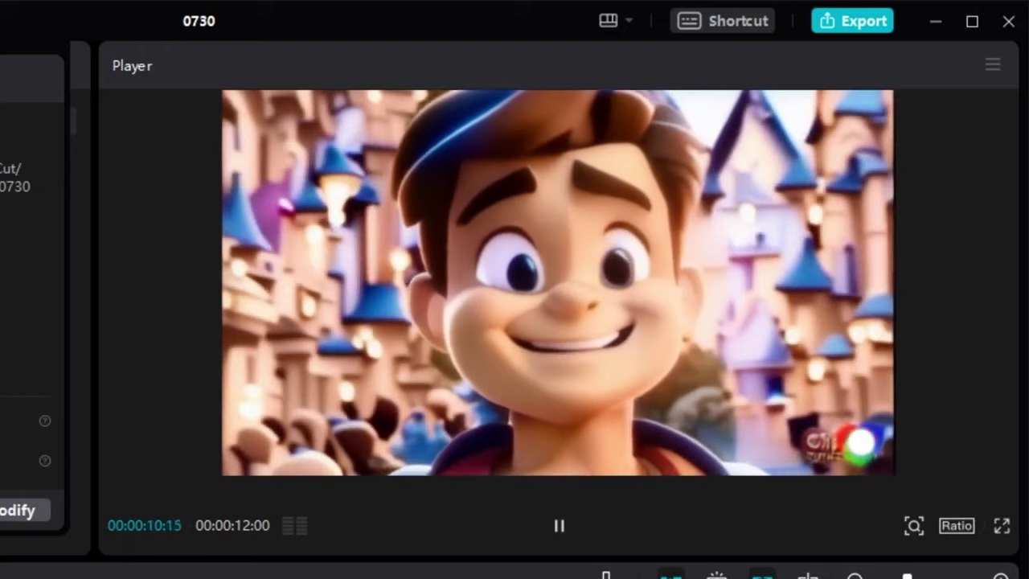
{"action": "key", "text": "space"}
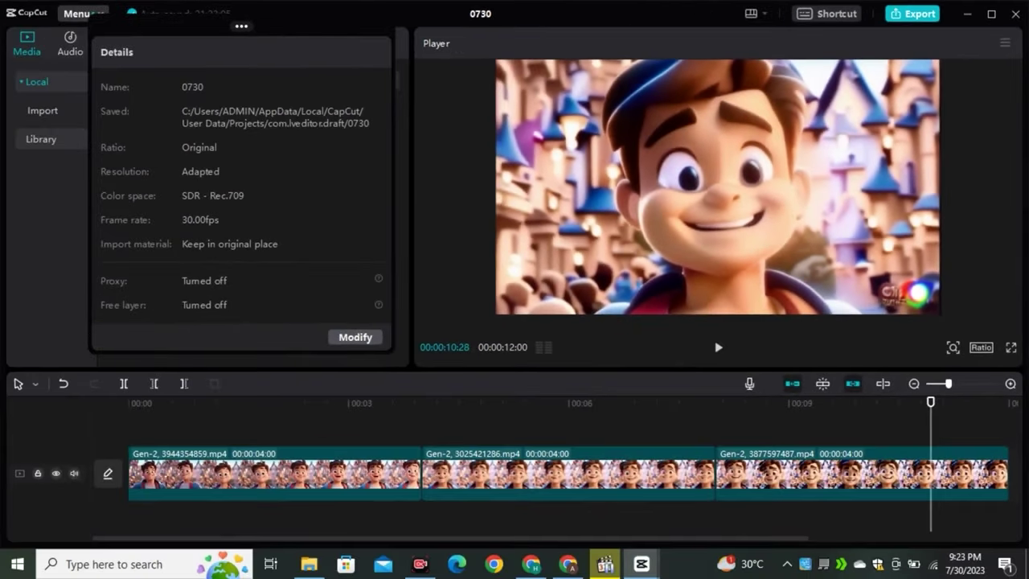
{"action": "key", "text": "space"}
{"action": "key", "text": "space"}
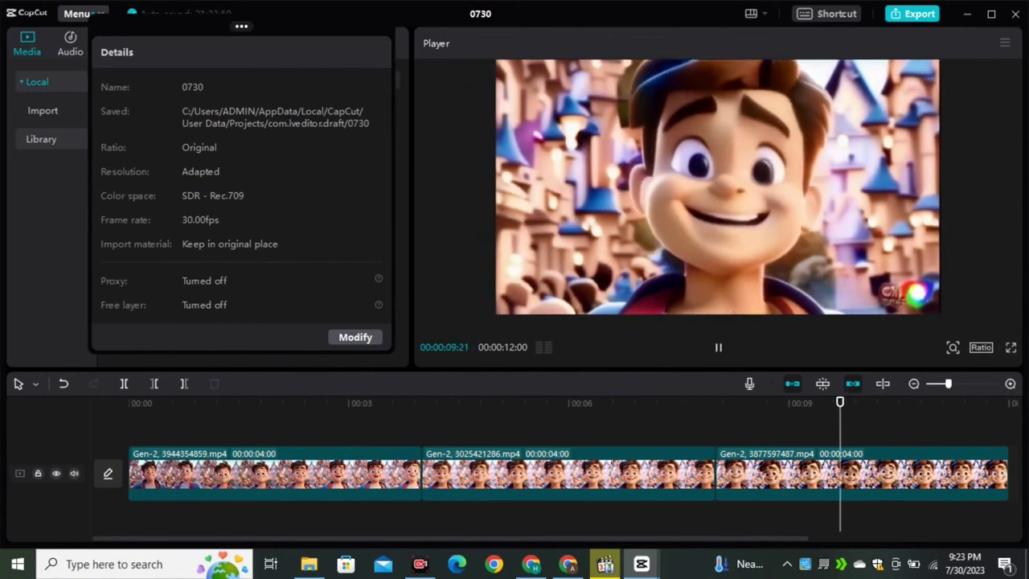
{"action": "left_click_drag", "start_coordinate": [721, 403], "coordinate": [890, 402]}
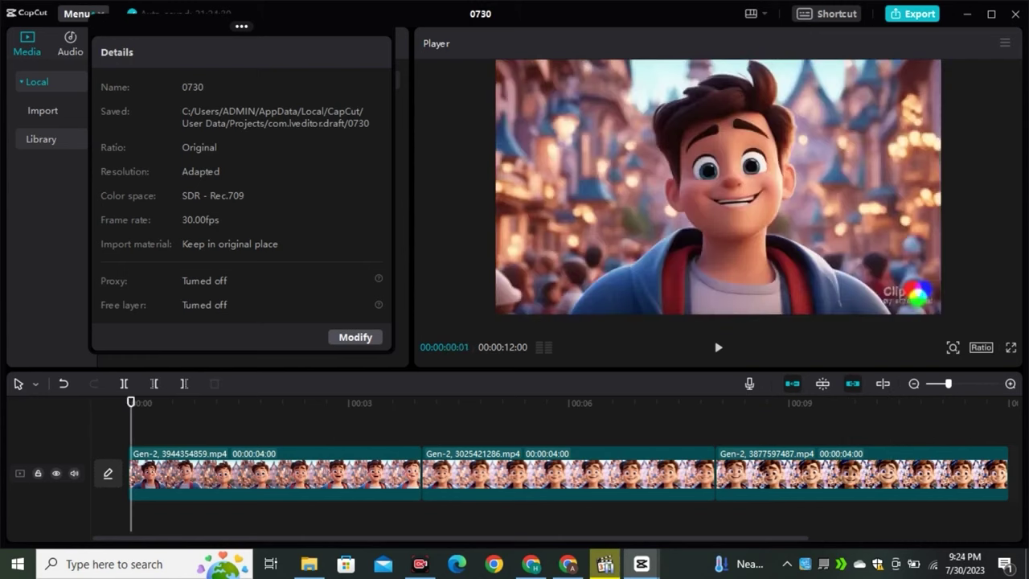
{"action": "key", "text": "space"}
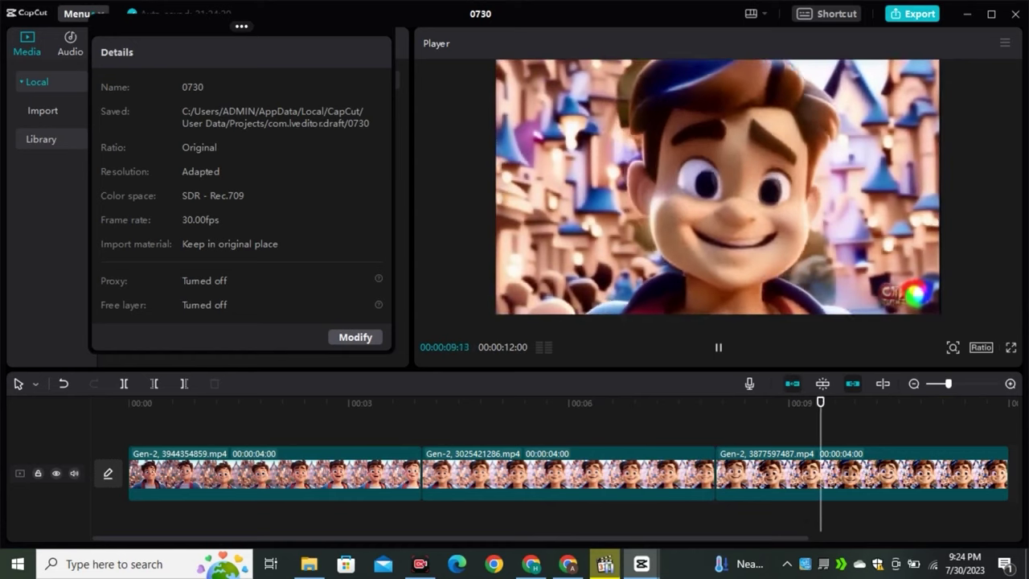
{"action": "left_click", "coordinate": [134, 402]}
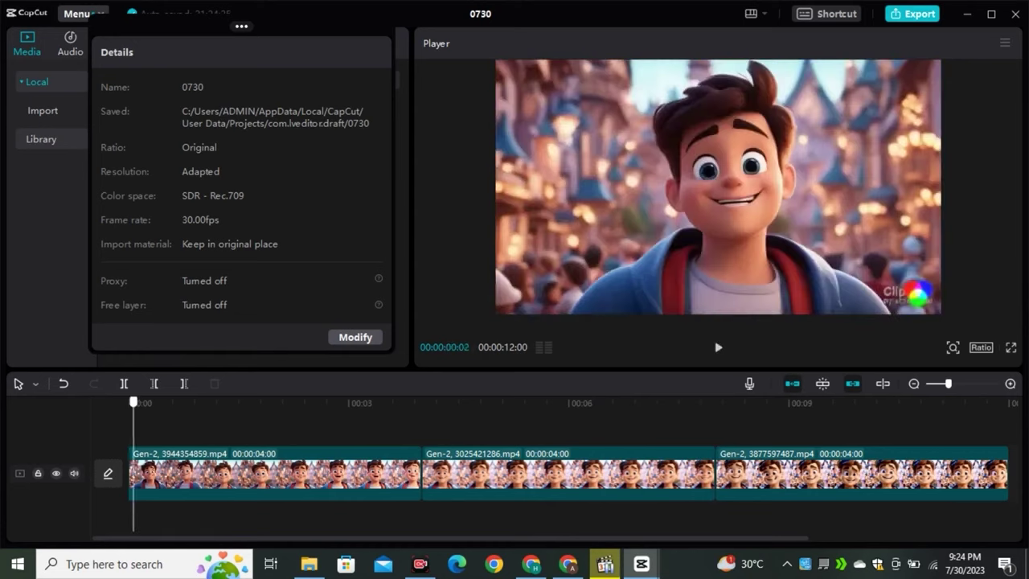